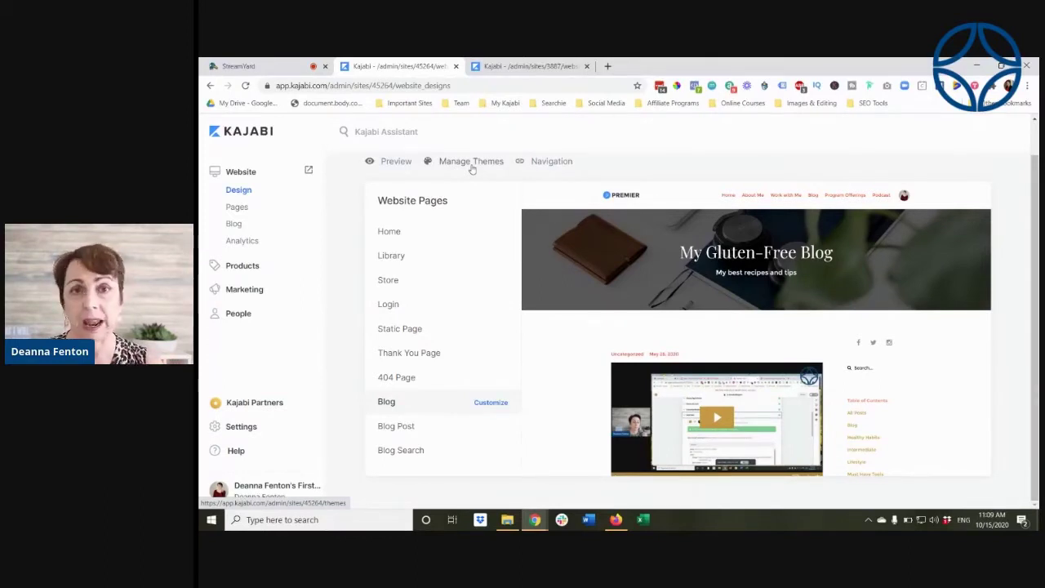
Go to the site's theme management page and look over the installed themes.
click(454, 168)
scroll(490, 327, down, 5)
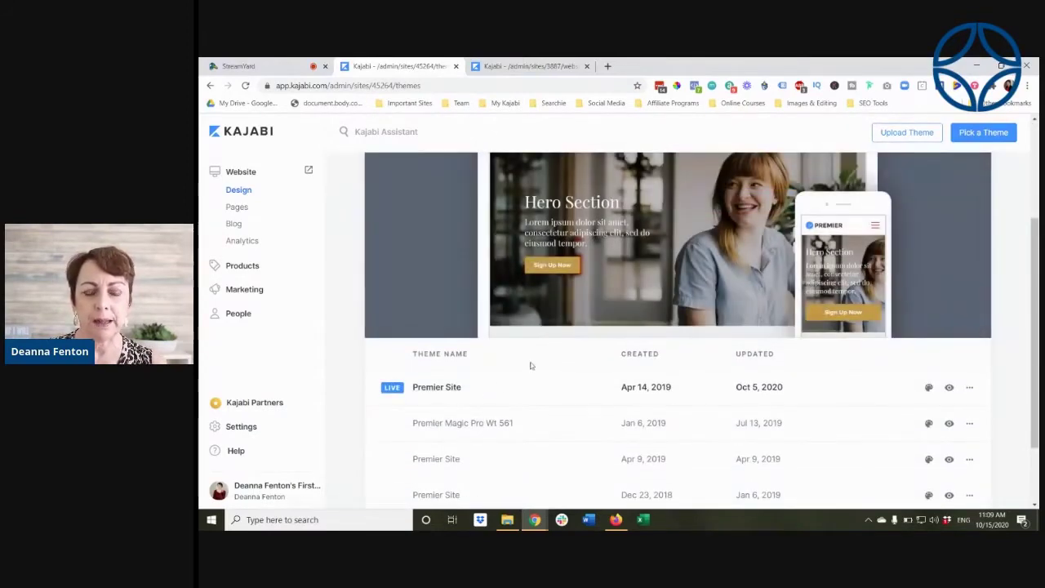
scroll(532, 361, up, 2)
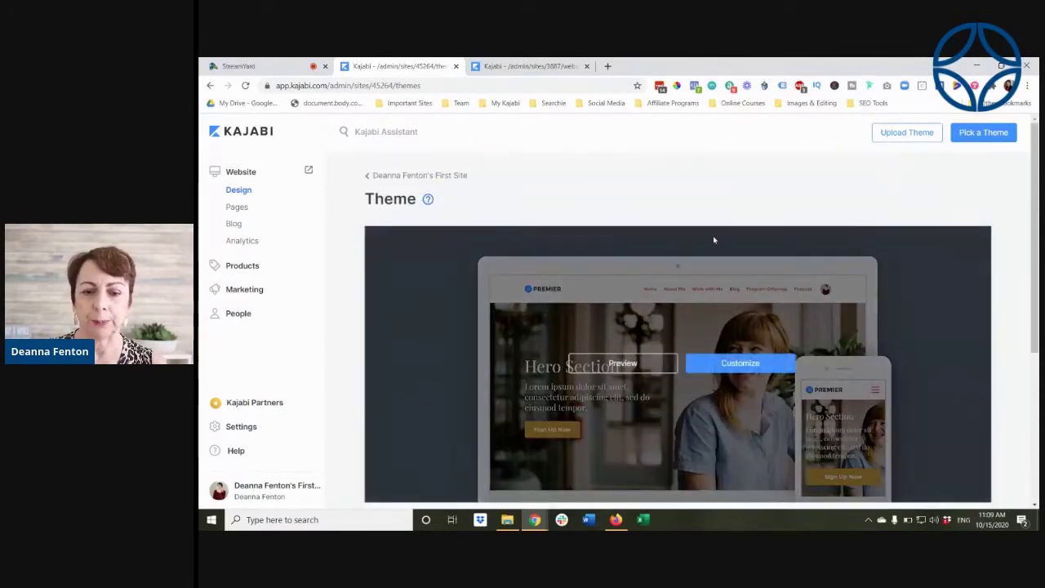
Preview the Encore Site Beta v0.3.0 theme and install it.
click(993, 136)
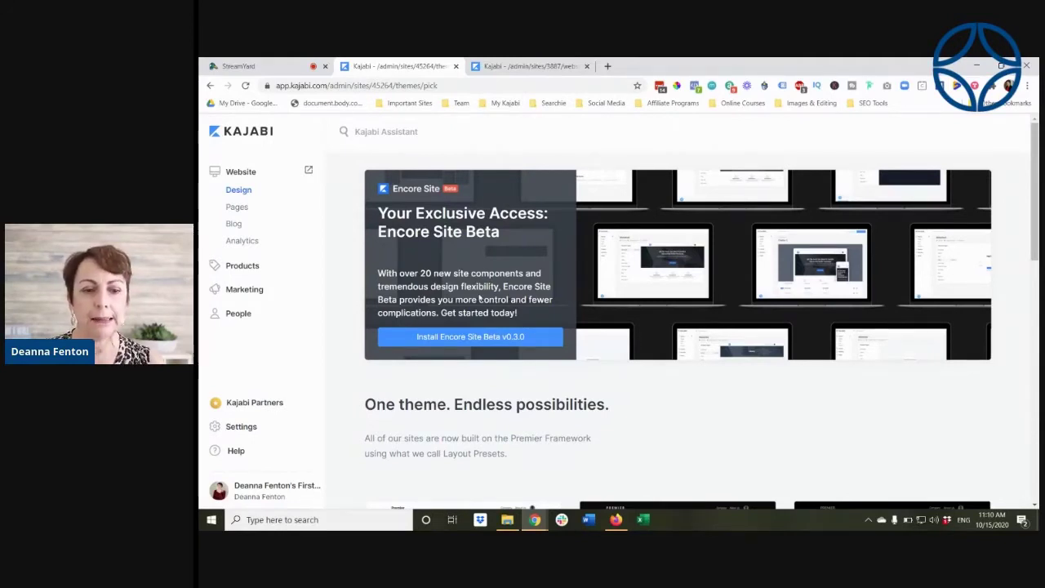
click(464, 338)
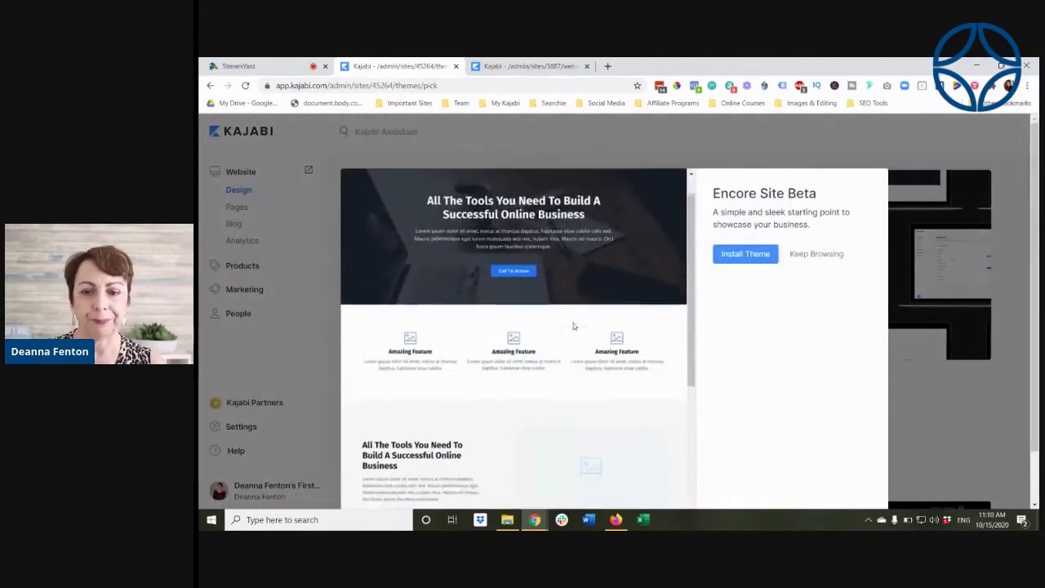
scroll(555, 330, down, 2)
scroll(572, 327, up, 2)
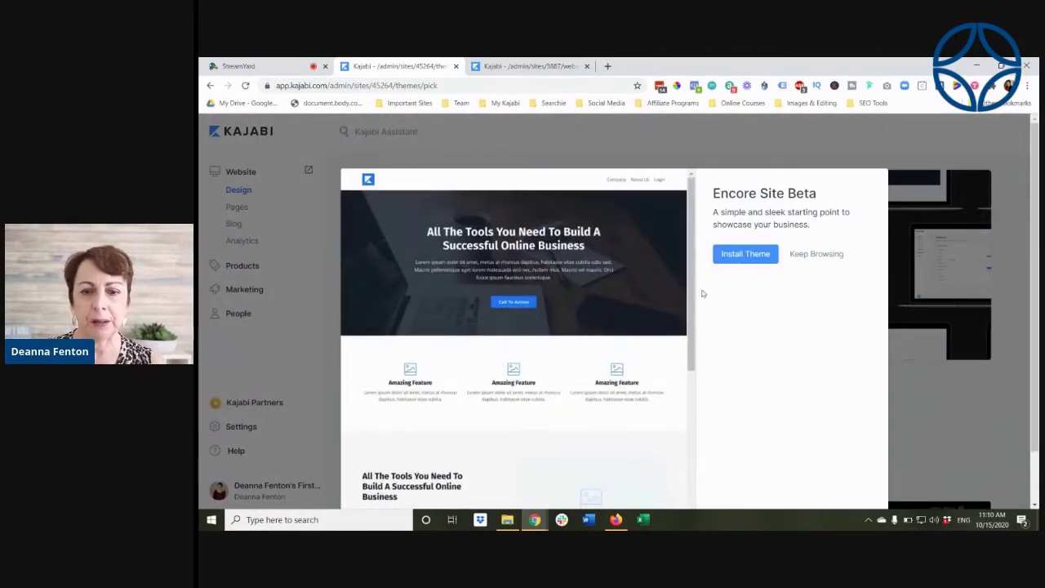
click(753, 255)
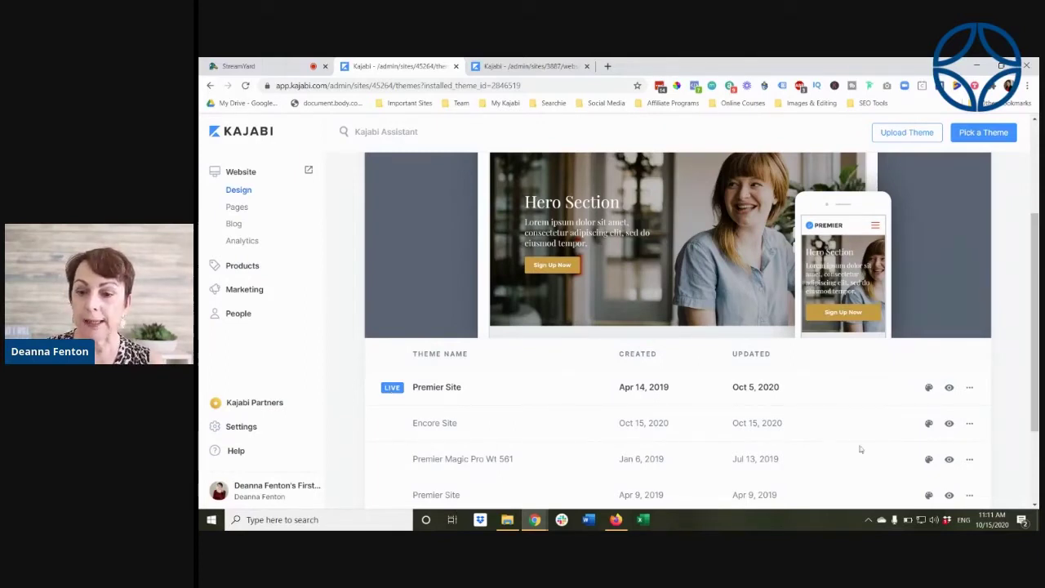
Customize Encore Site and scroll its Home page to the Text & Image and Call to Action sections.
click(929, 423)
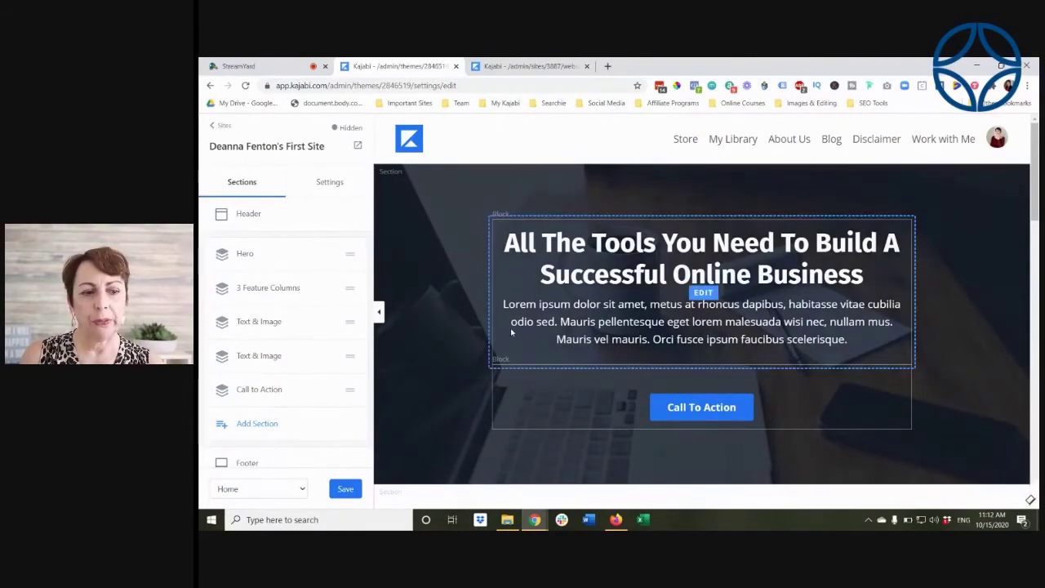
scroll(511, 331, down, 3)
scroll(512, 333, down, 2)
scroll(513, 332, down, 1)
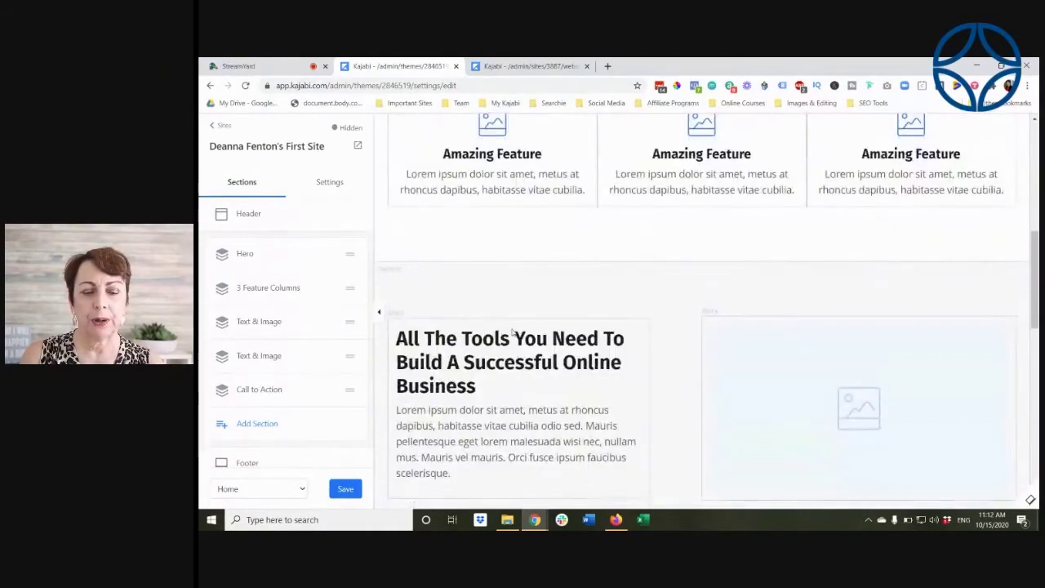
scroll(513, 333, down, 1)
scroll(512, 333, down, 2)
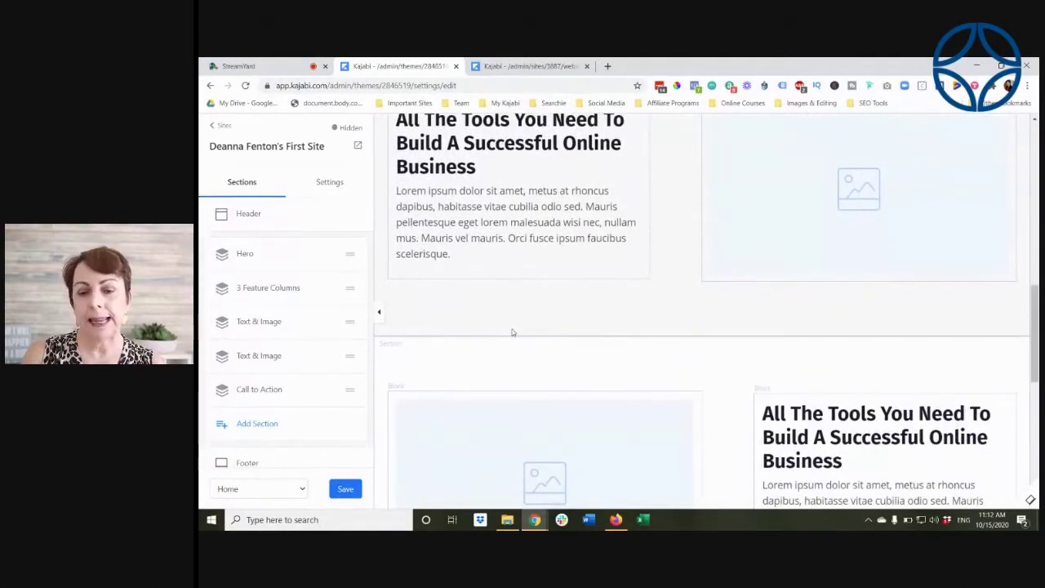
scroll(513, 333, down, 2)
scroll(513, 331, down, 1)
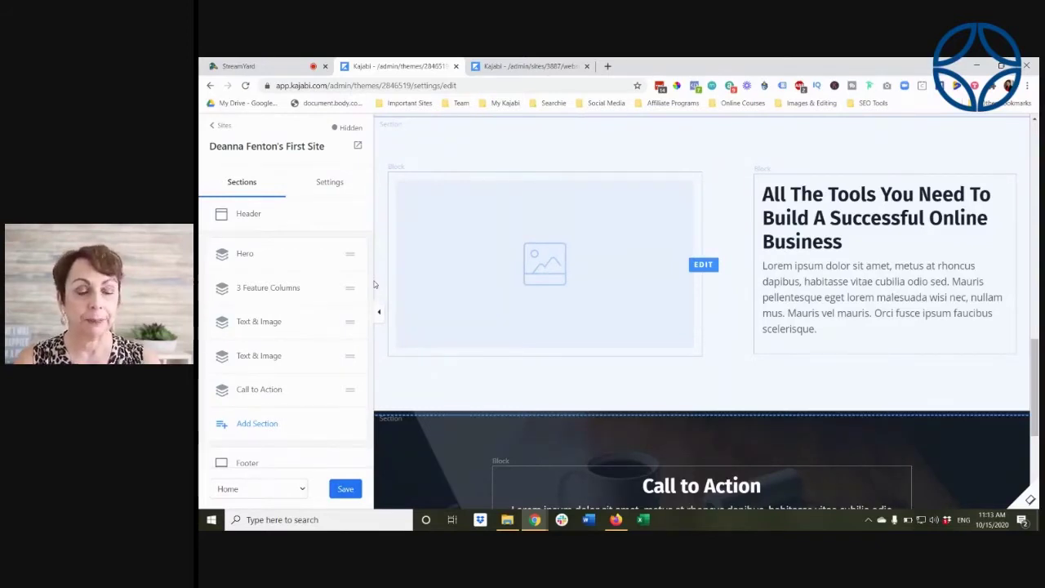
Choose Library in the sidebar page dropdown to edit the Library page.
click(302, 488)
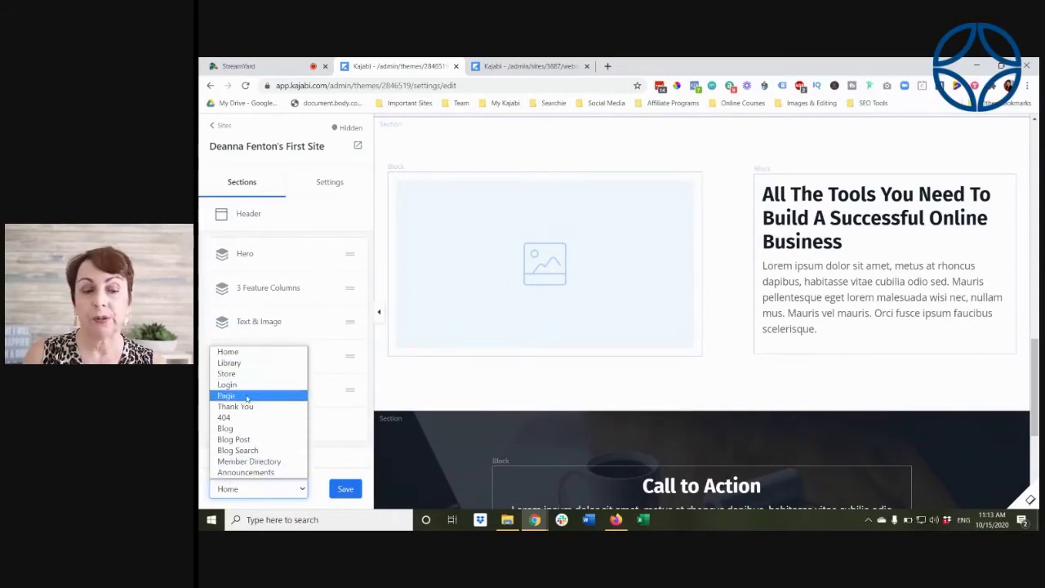
click(247, 366)
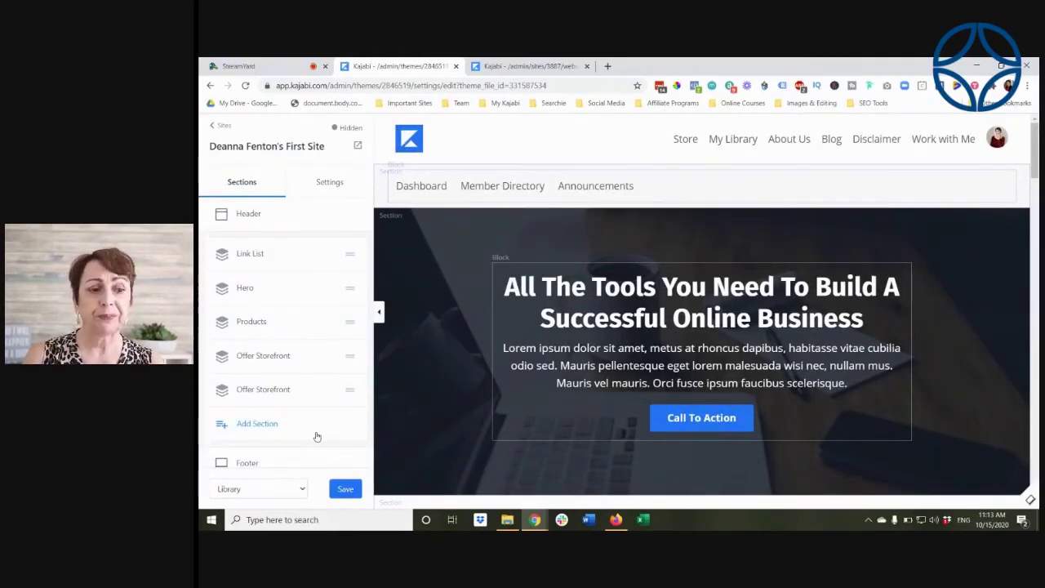
mouse_move(608, 187)
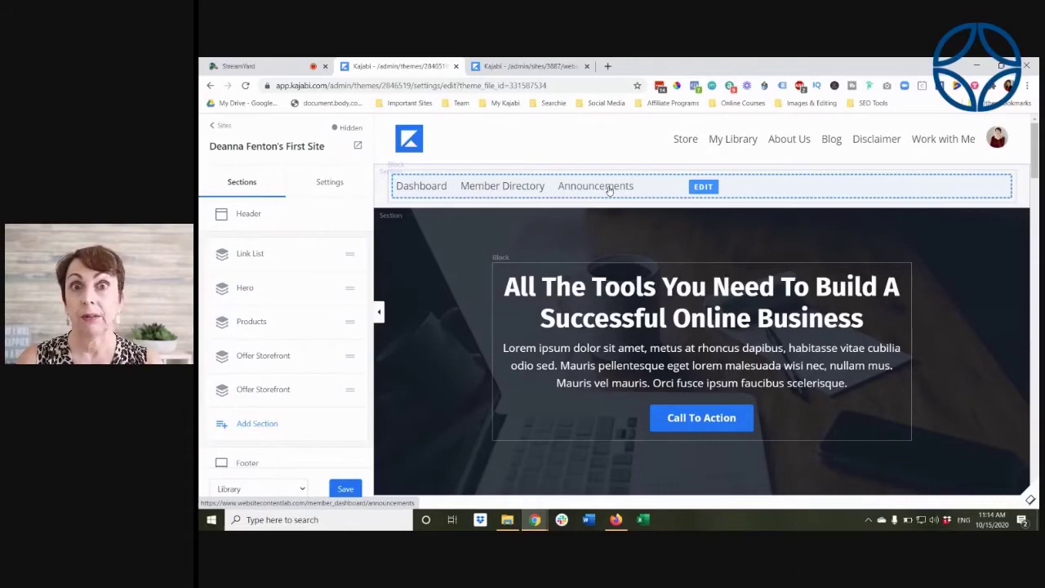
scroll(653, 261, down, 1)
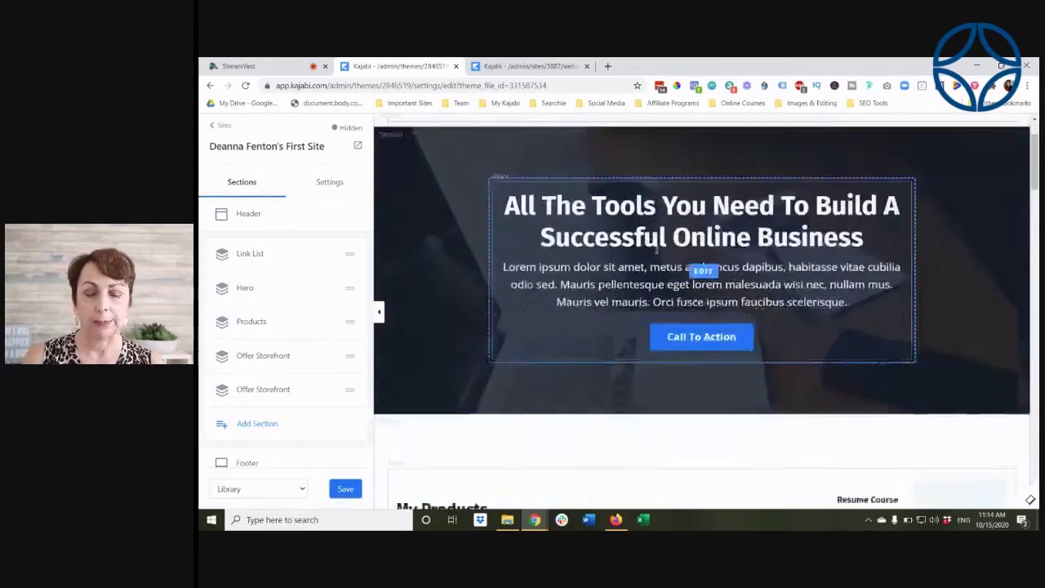
scroll(656, 256, down, 2)
scroll(656, 256, down, 2)
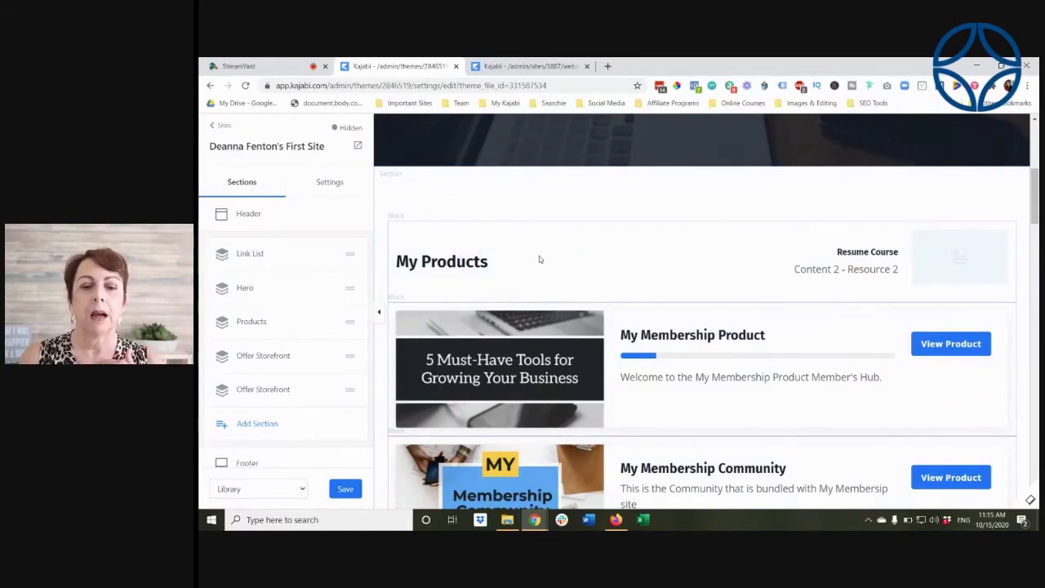
scroll(539, 260, down, 2)
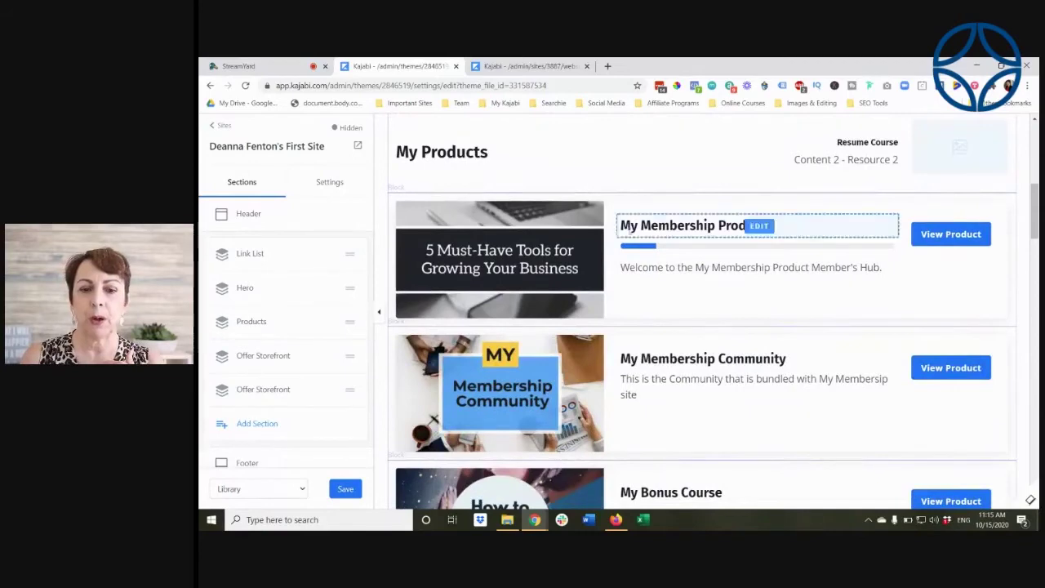
scroll(628, 250, down, 2)
scroll(628, 250, up, 2)
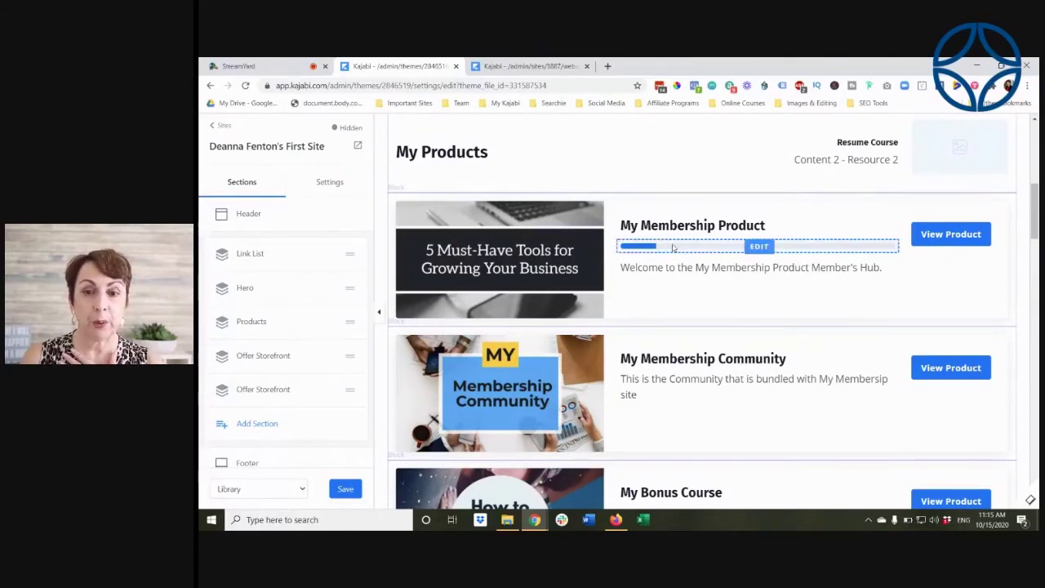
scroll(673, 246, up, 2)
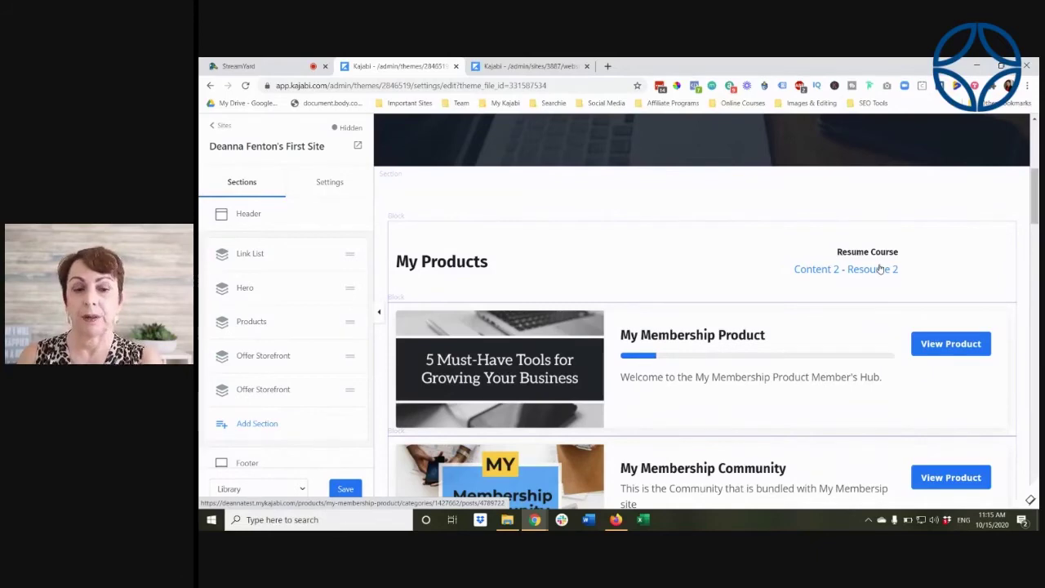
scroll(794, 287, down, 2)
scroll(795, 287, down, 3)
scroll(794, 286, down, 2)
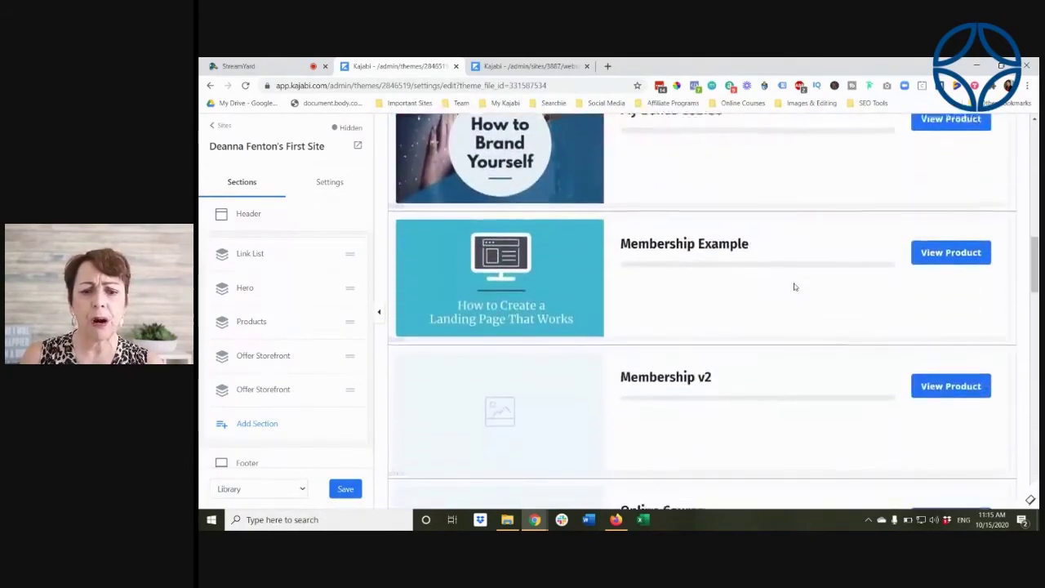
scroll(794, 286, down, 2)
scroll(795, 287, down, 2)
scroll(795, 287, down, 2)
scroll(795, 286, down, 4)
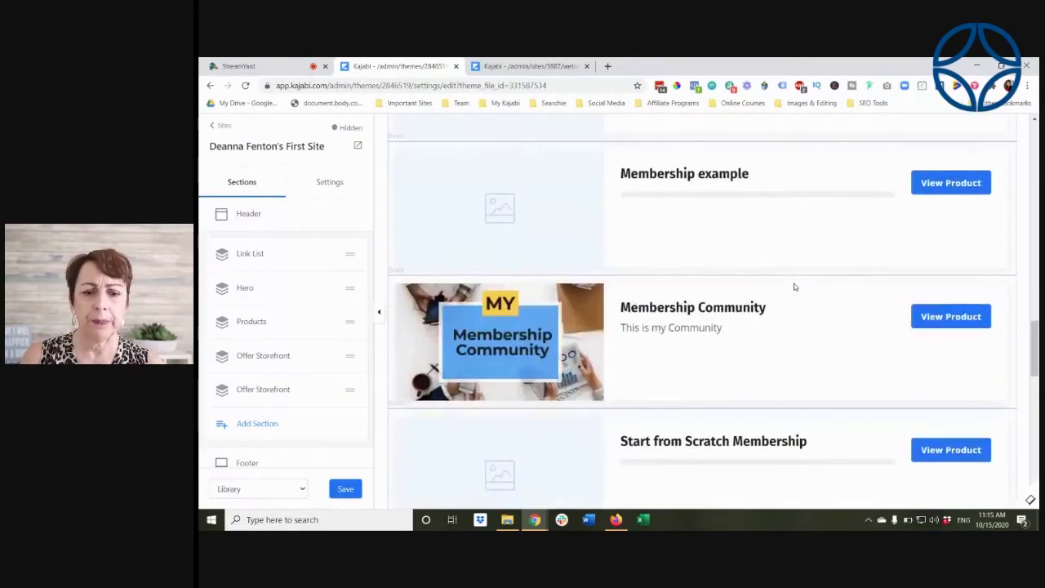
scroll(795, 287, down, 3)
scroll(795, 287, down, 3)
Scroll the Library preview down through Offer Collection A to Offer Collection B's three empty slots.
scroll(795, 286, down, 4)
scroll(793, 285, down, 2)
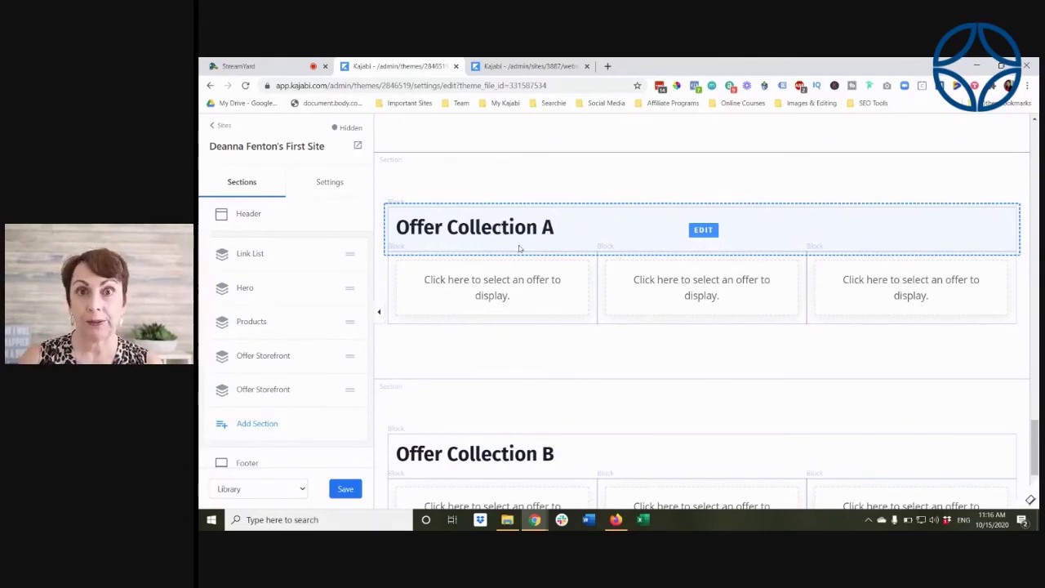
scroll(441, 341, down, 1)
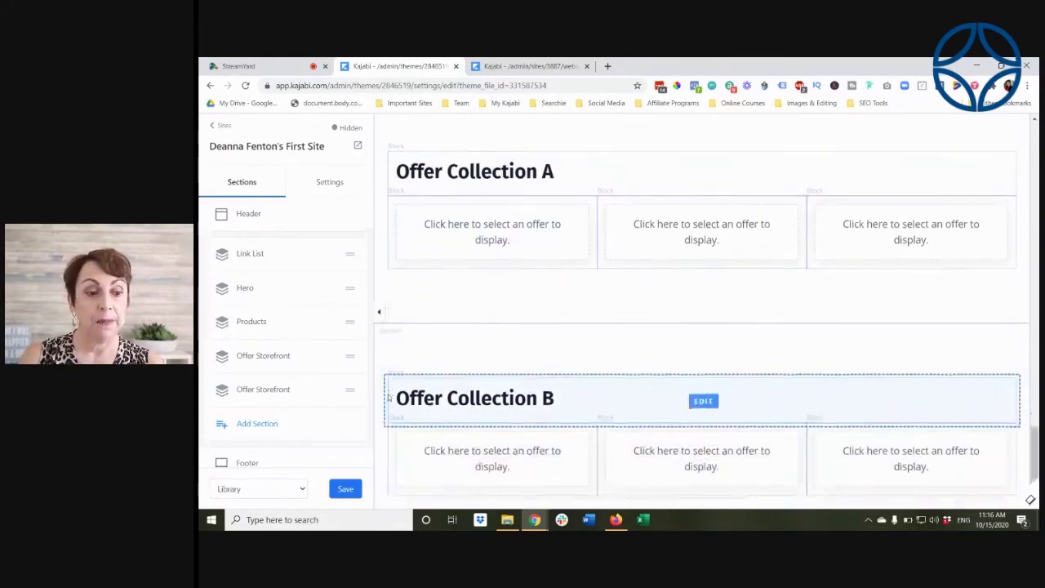
scroll(441, 340, down, 1)
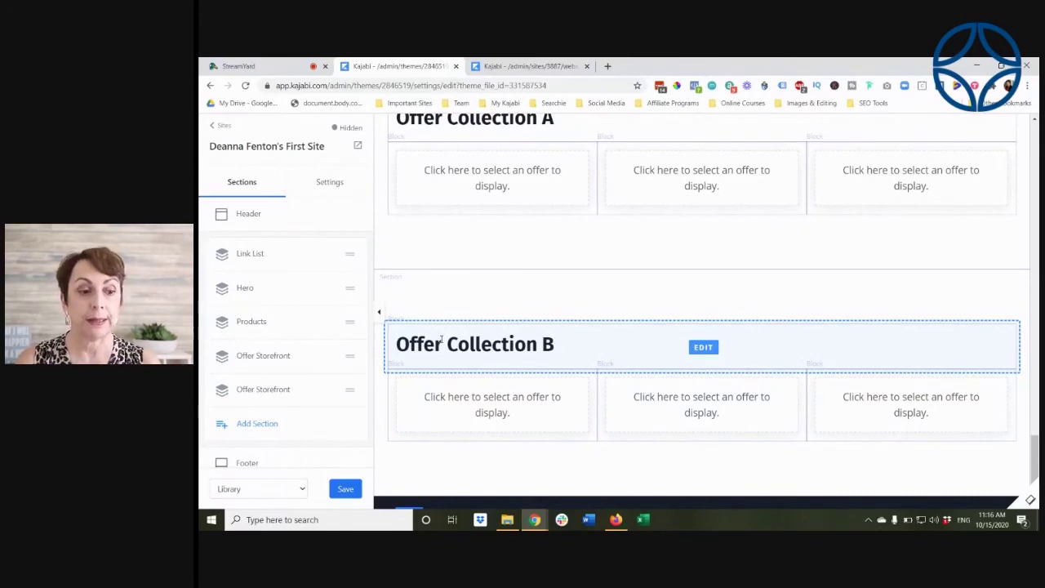
Add a Hero with Video section from the block library and hide the original Hero section.
click(250, 423)
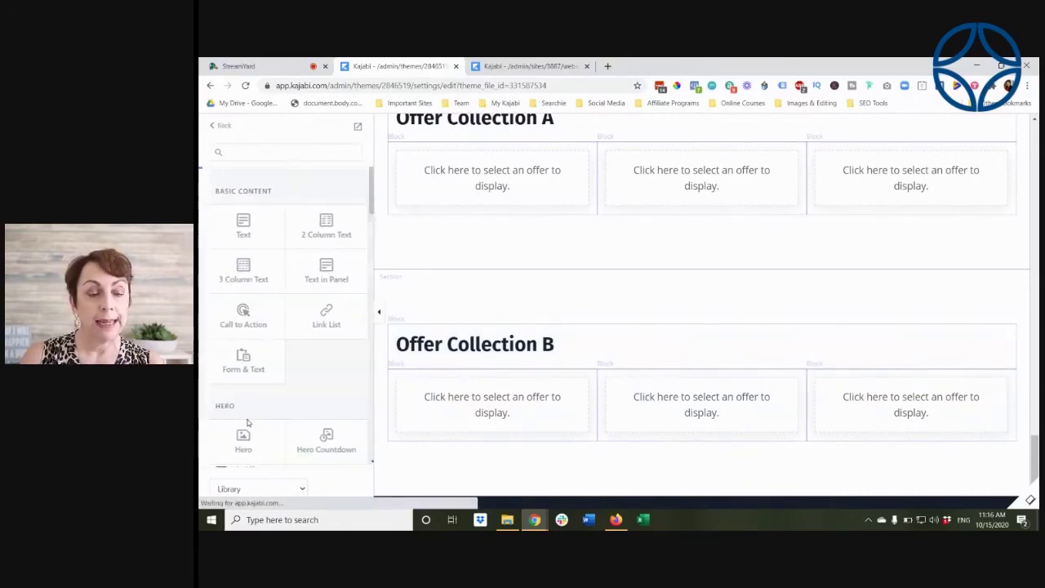
scroll(296, 233, down, 2)
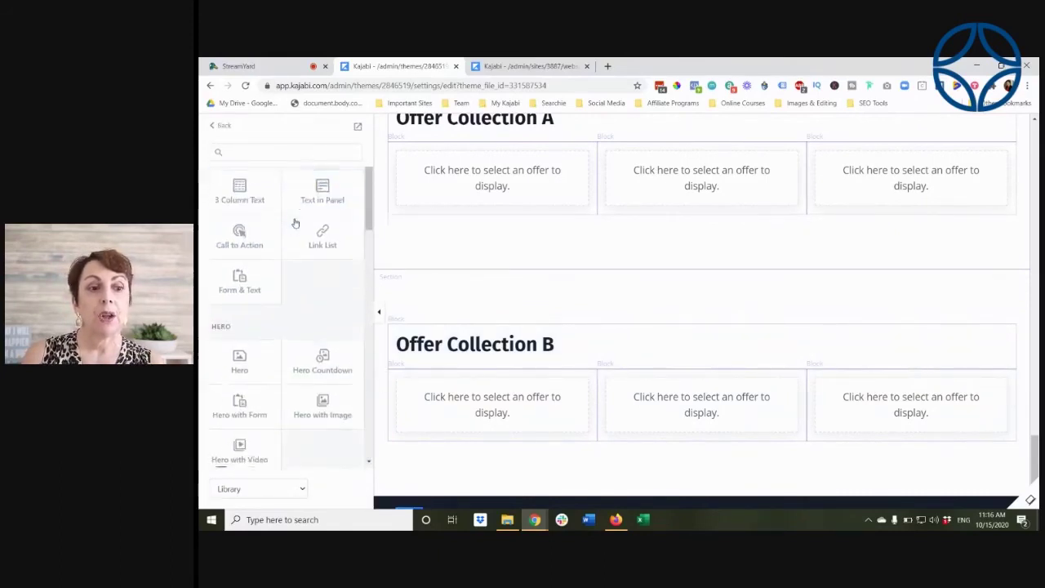
scroll(296, 223, down, 1)
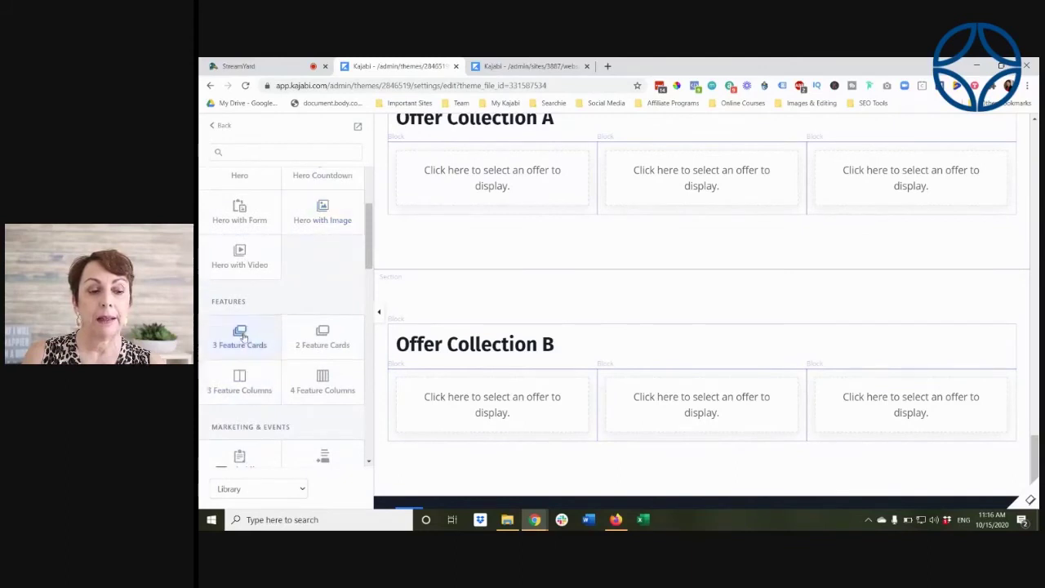
scroll(253, 347, down, 1)
scroll(254, 345, down, 1)
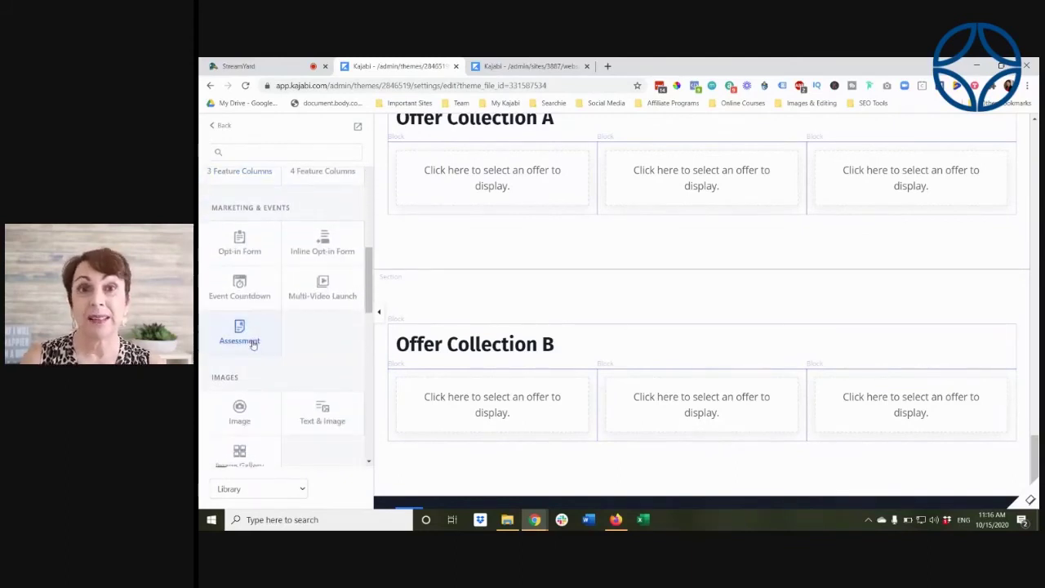
scroll(254, 344, down, 2)
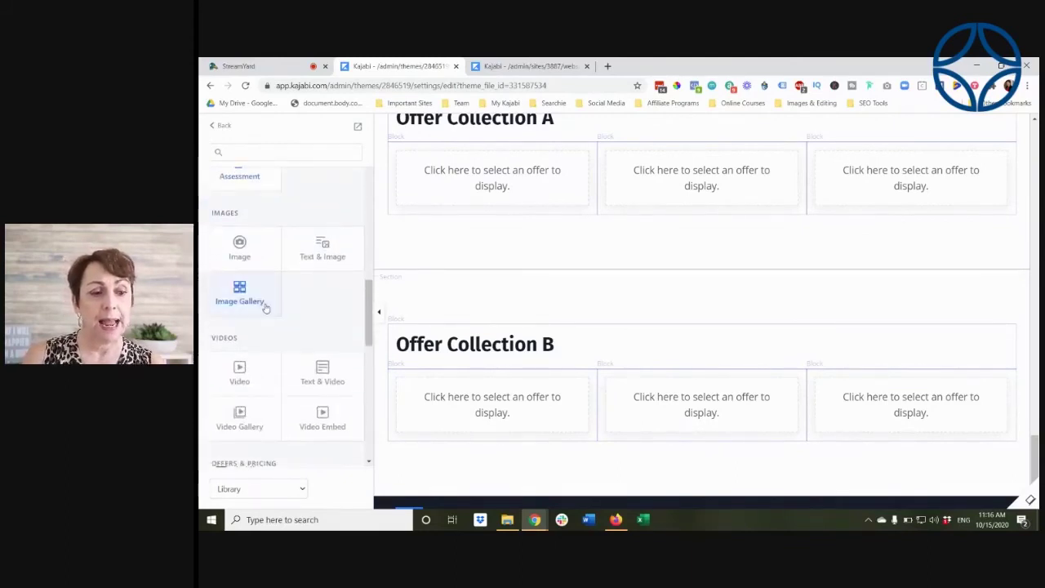
scroll(264, 303, down, 1)
scroll(265, 308, down, 2)
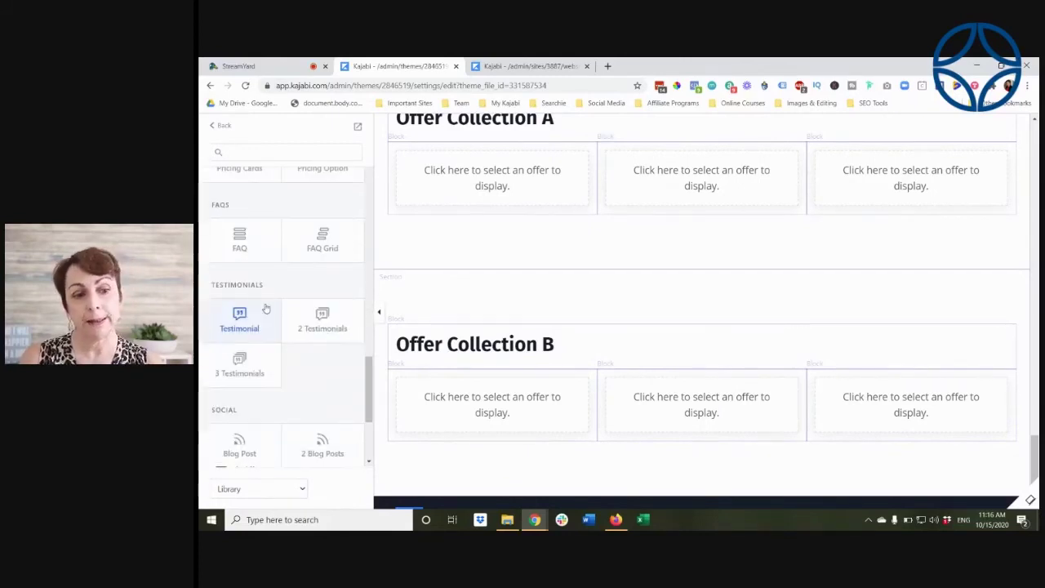
scroll(266, 308, down, 2)
scroll(265, 308, up, 1)
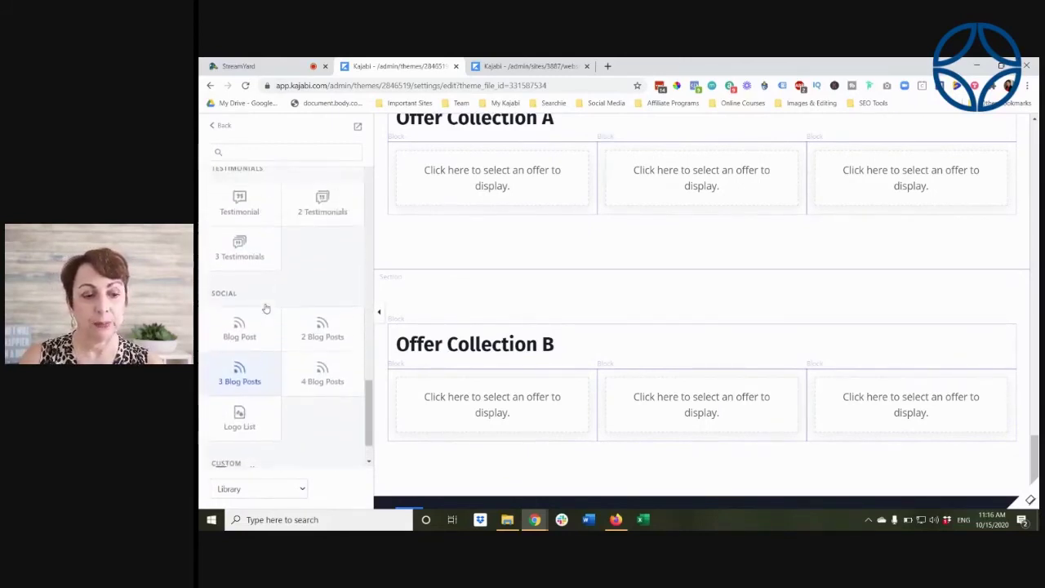
scroll(266, 308, up, 2)
scroll(265, 308, up, 3)
scroll(266, 308, down, 3)
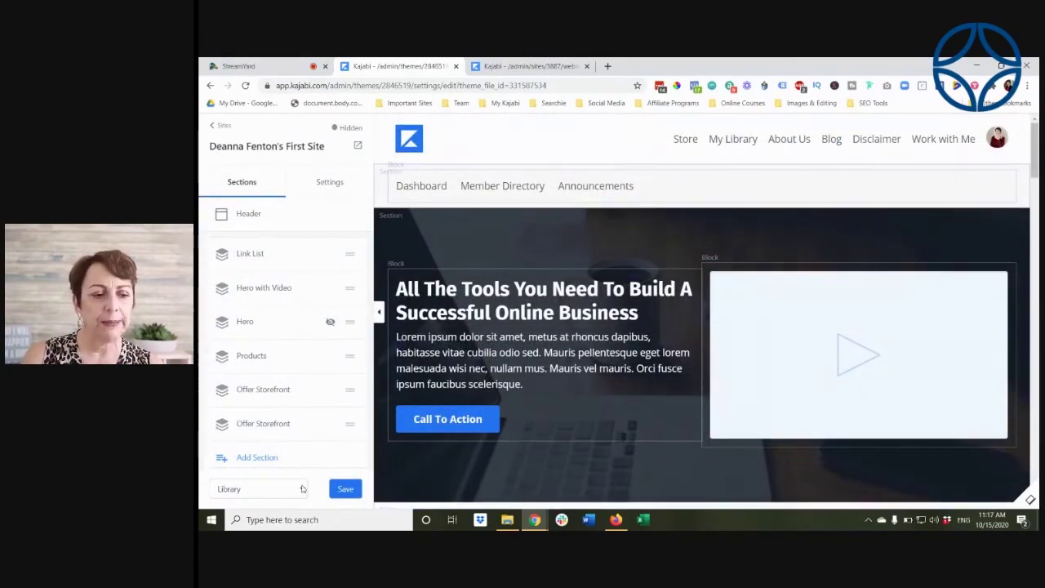
click(260, 488)
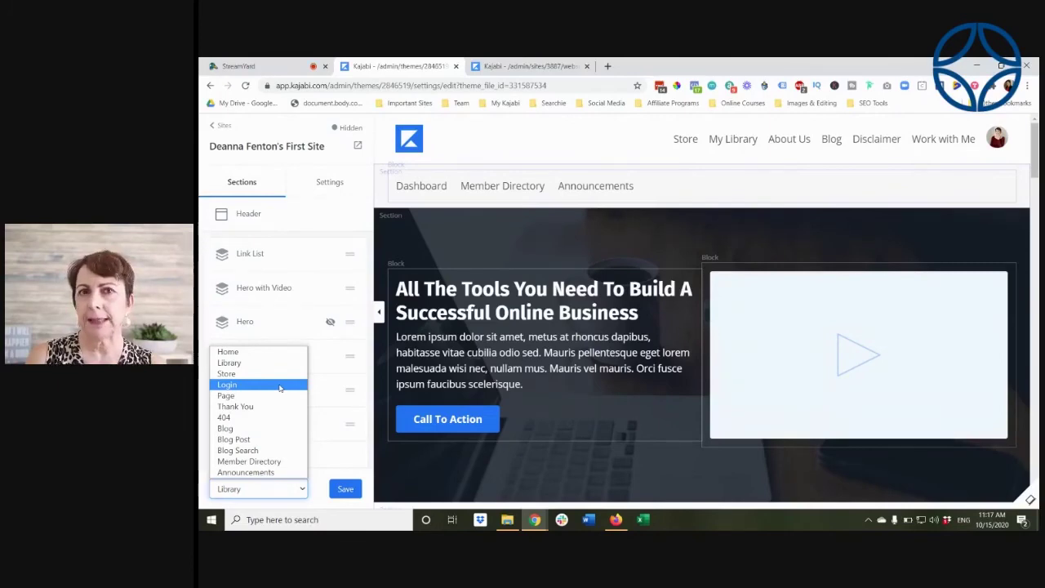
Switch to the Login page and open the Login section's settings.
click(279, 387)
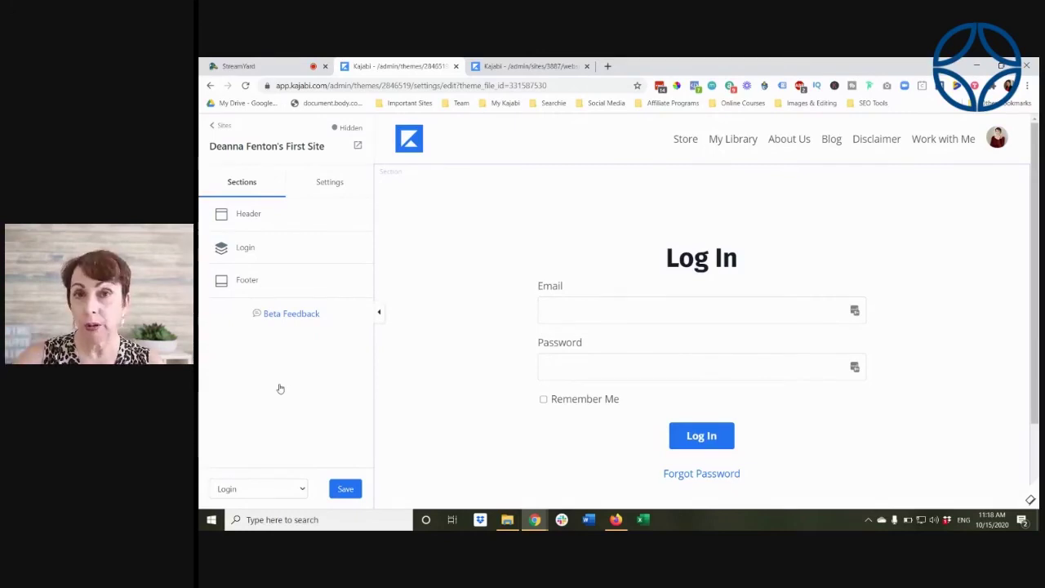
click(247, 249)
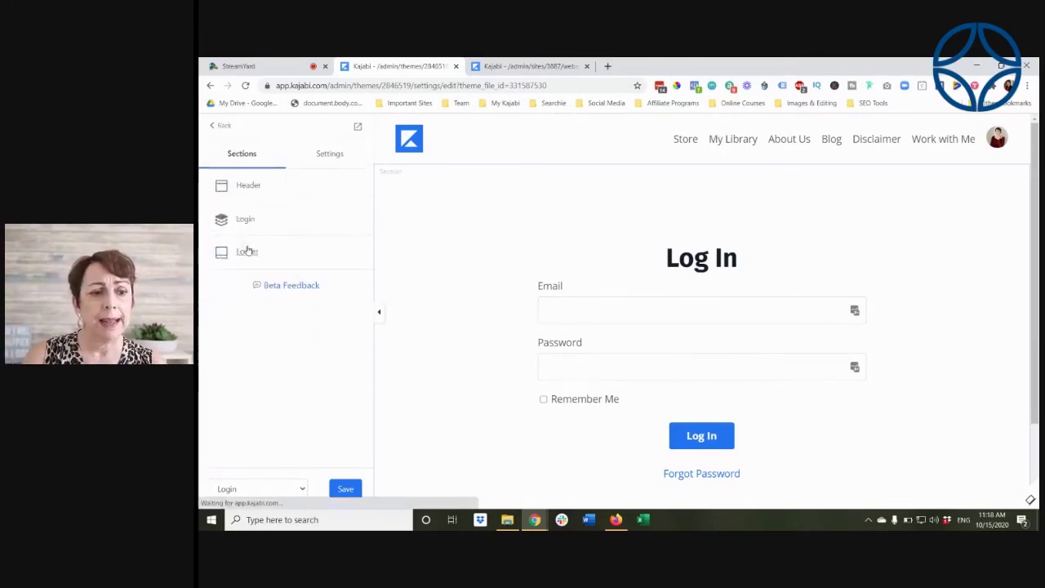
scroll(280, 416, down, 2)
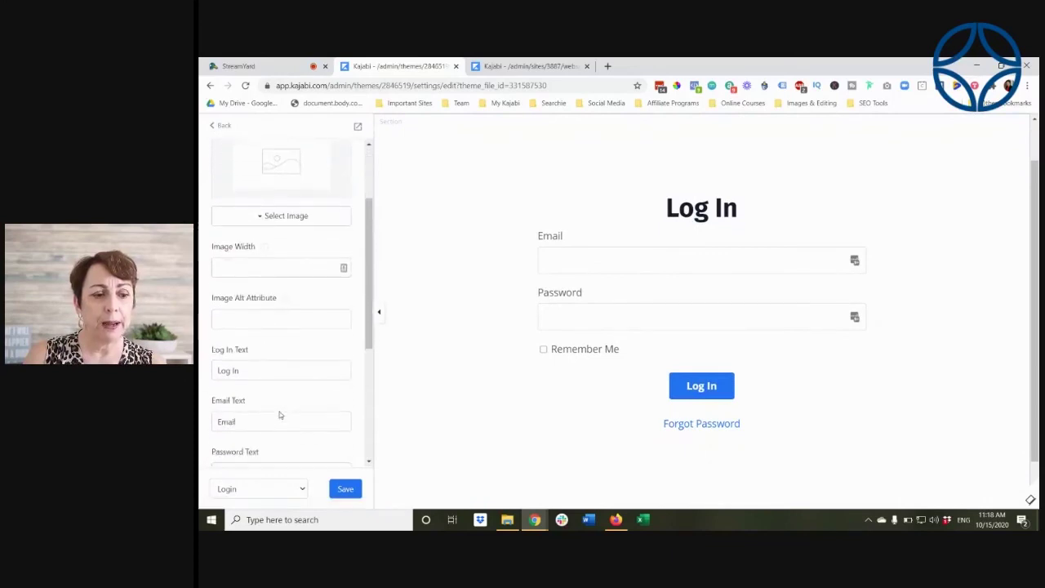
scroll(282, 384, down, 2)
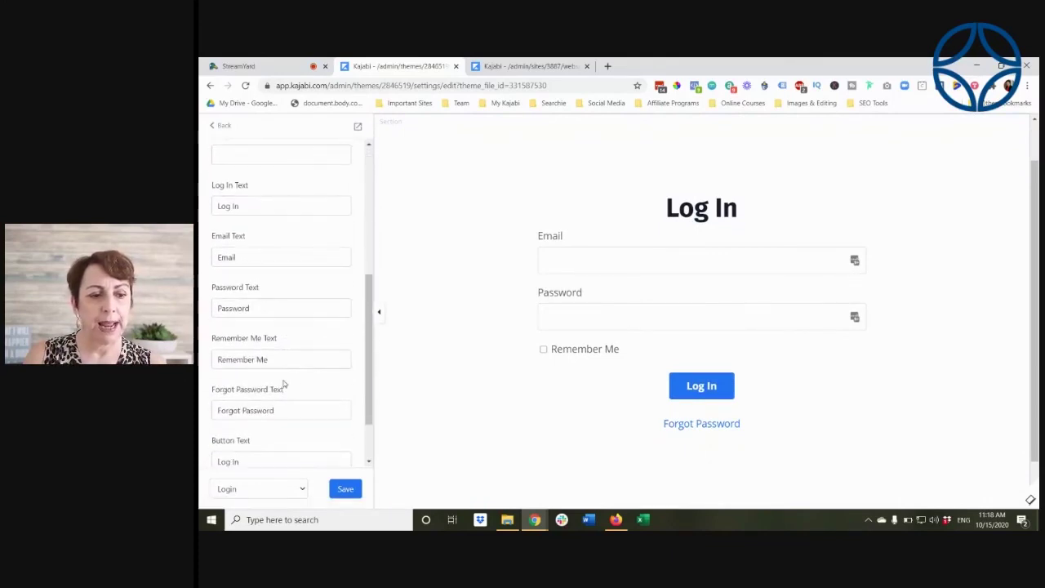
scroll(284, 382, down, 1)
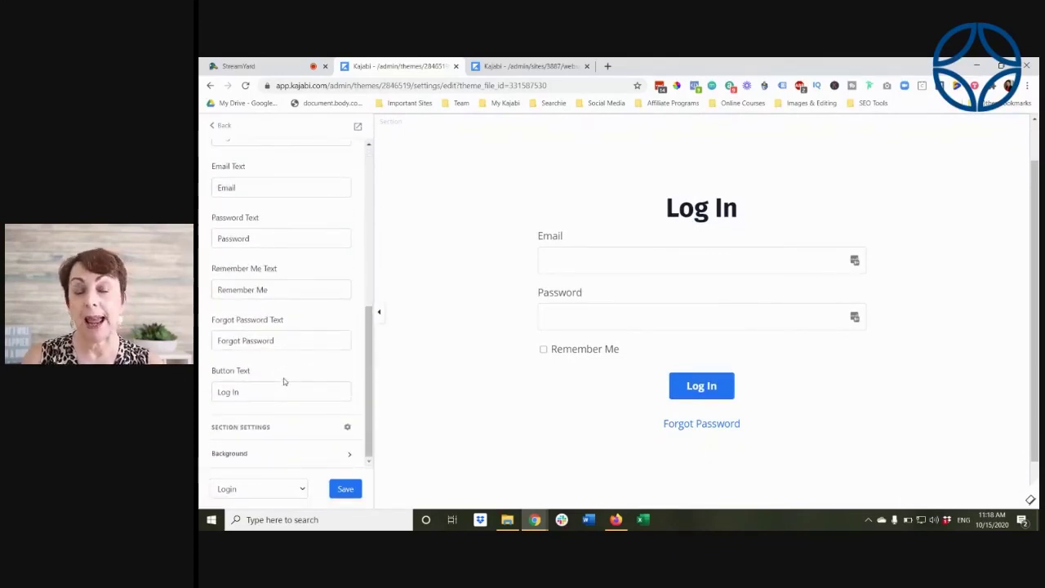
Expand the Login section's Background options, which have no media set.
click(245, 454)
scroll(295, 365, down, 2)
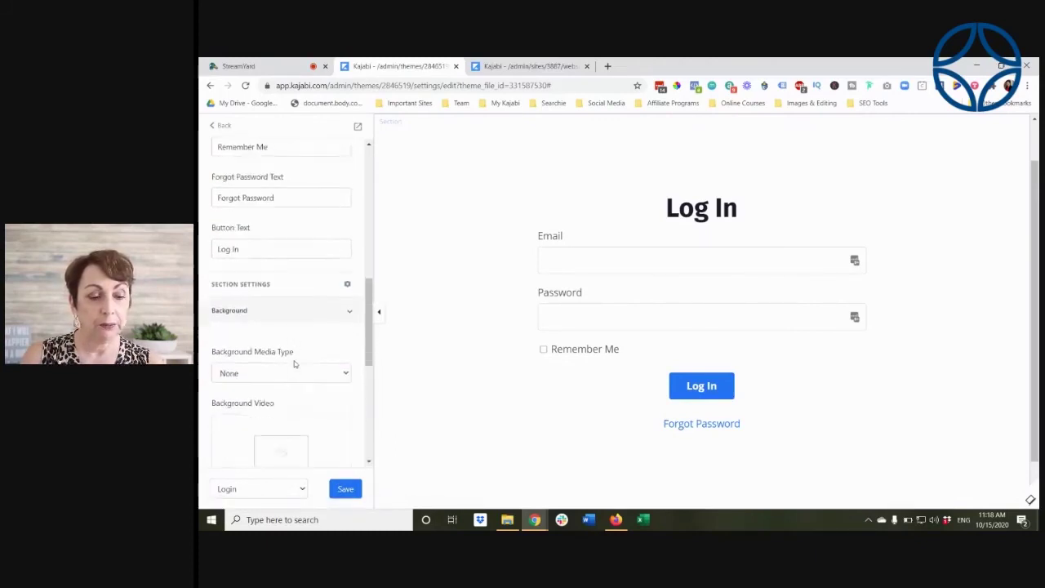
scroll(295, 364, down, 1)
scroll(292, 363, down, 1)
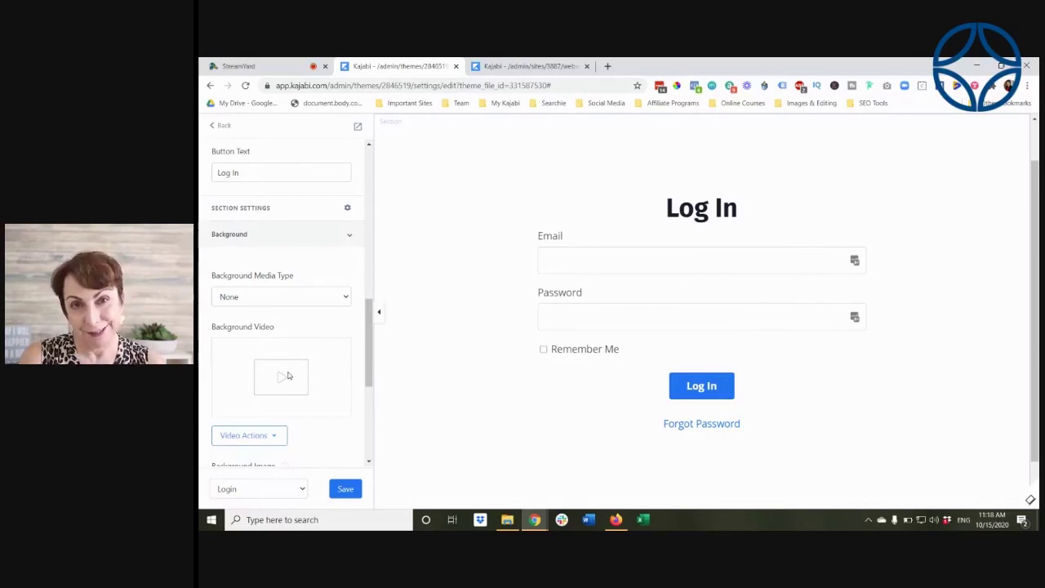
scroll(287, 376, down, 1)
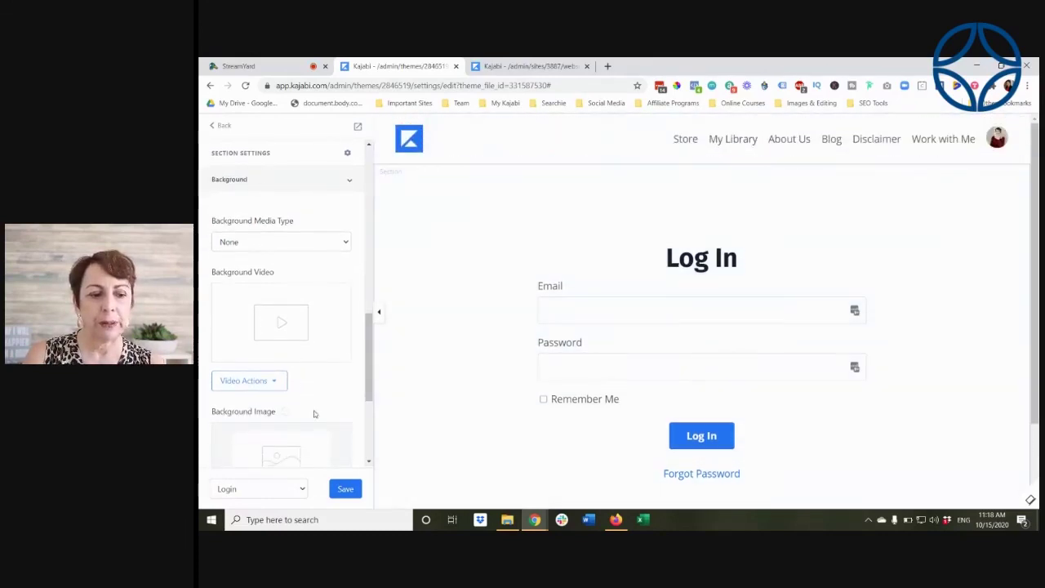
Pick Thank You from the sidebar page dropdown to edit that page.
click(301, 488)
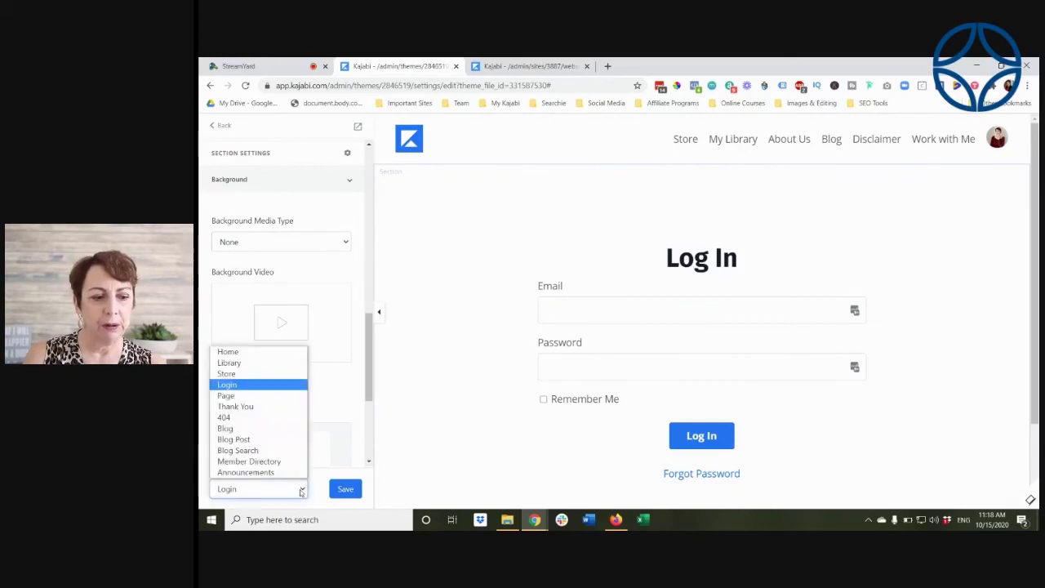
click(262, 406)
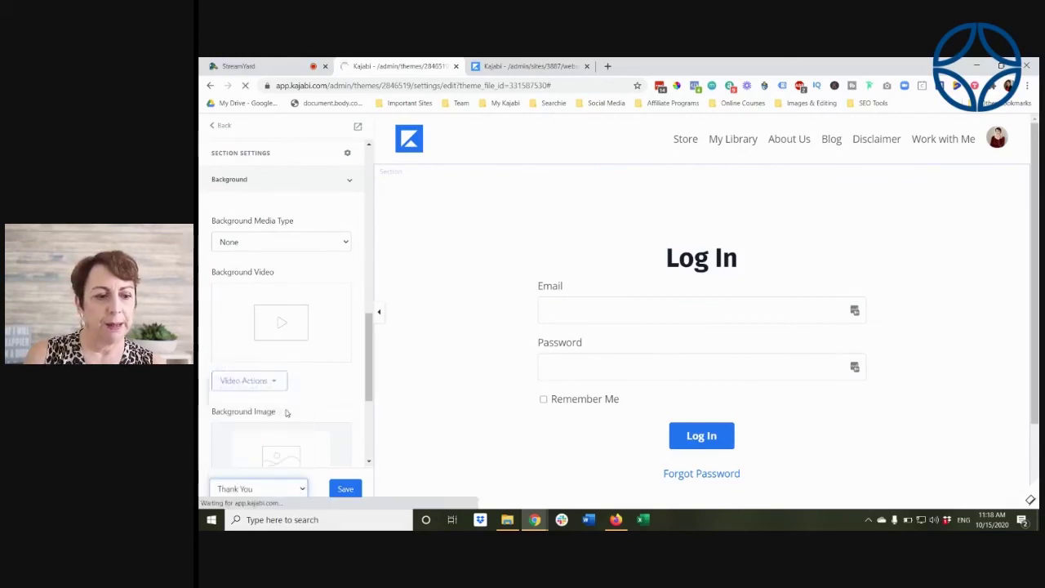